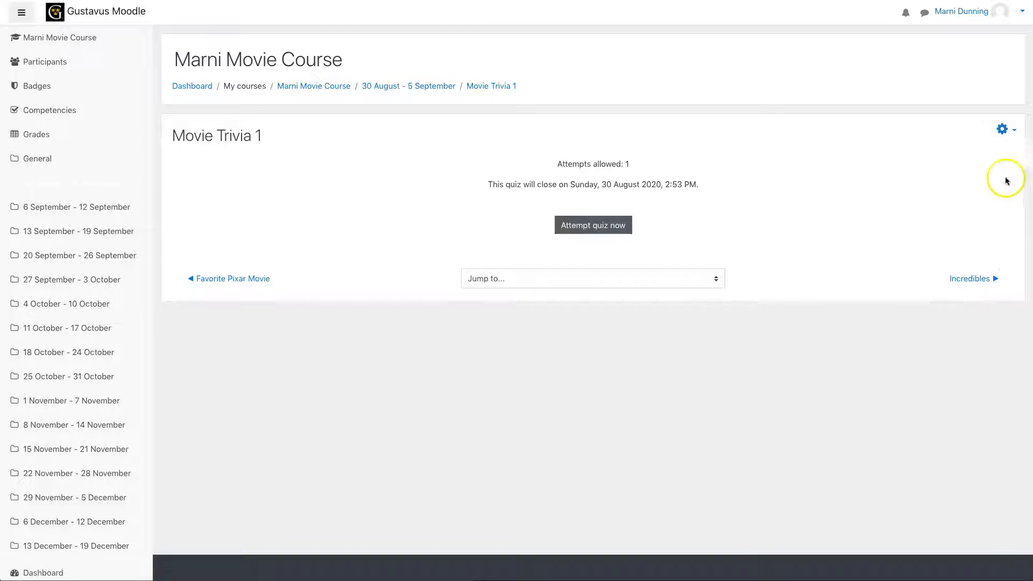
Open the question bank of the Movie Trivia 1 quiz and go to its question categories.
left_click(1005, 130)
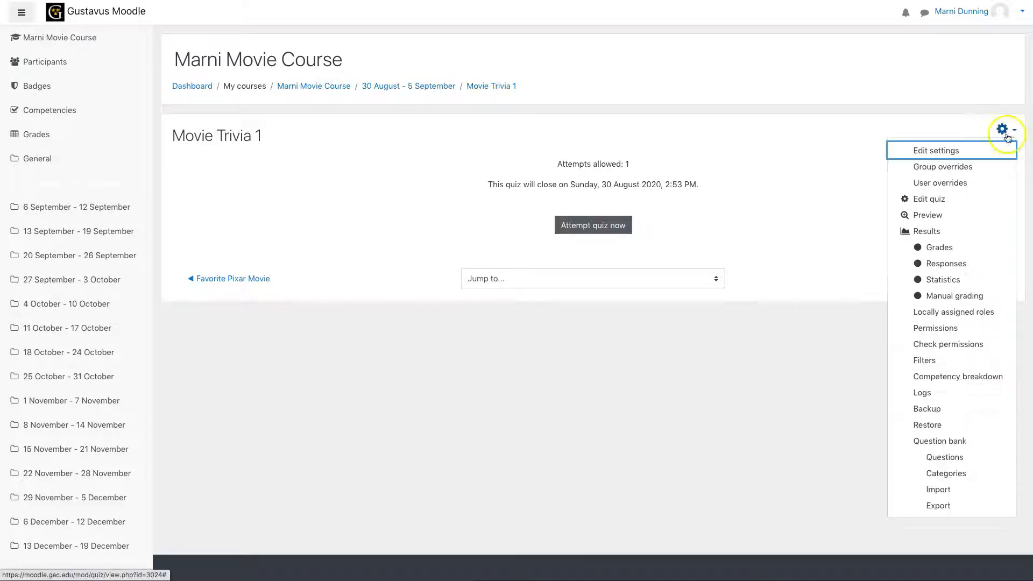
left_click(954, 444)
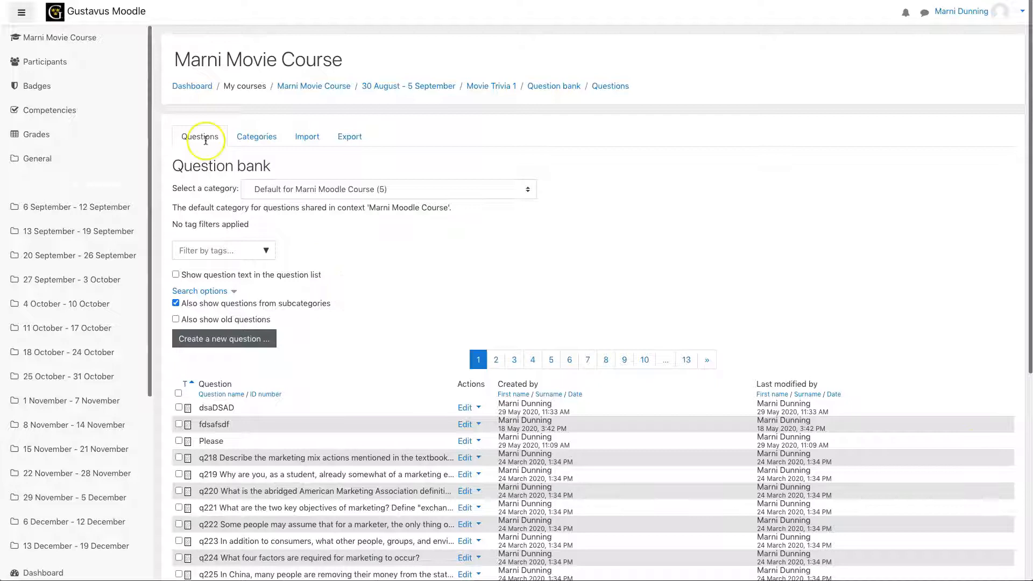
left_click(257, 137)
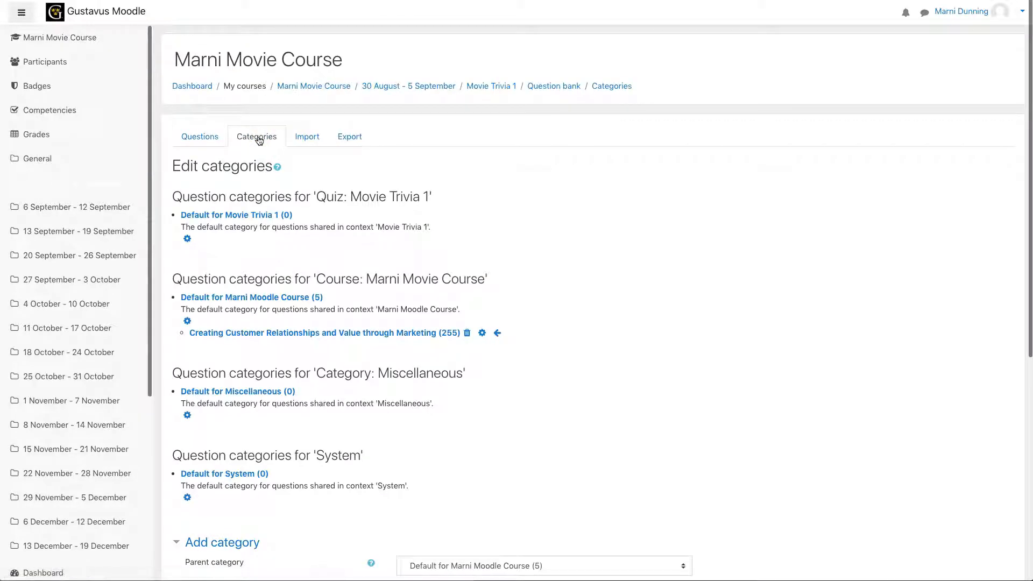
left_click(202, 138)
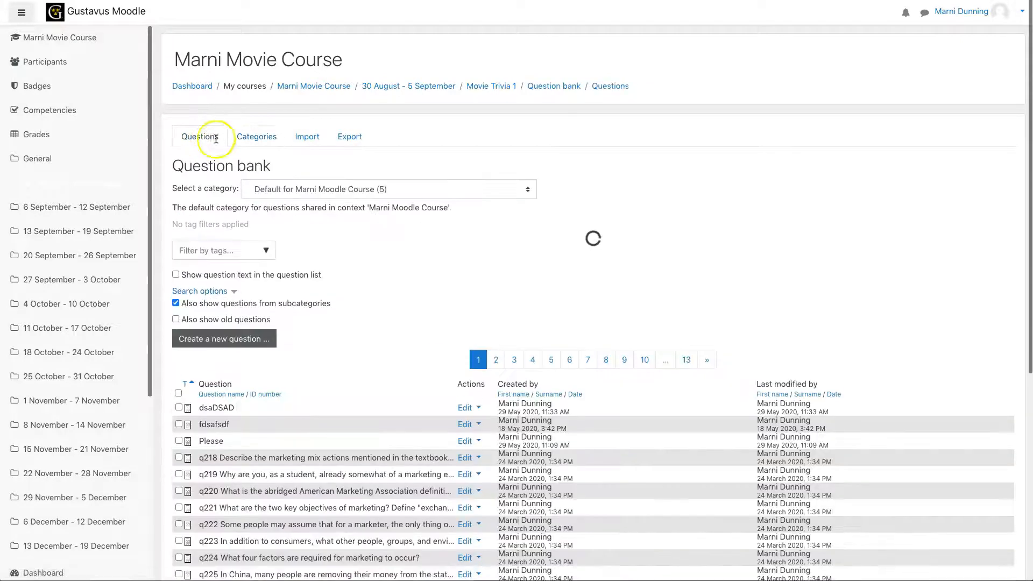
left_click(258, 141)
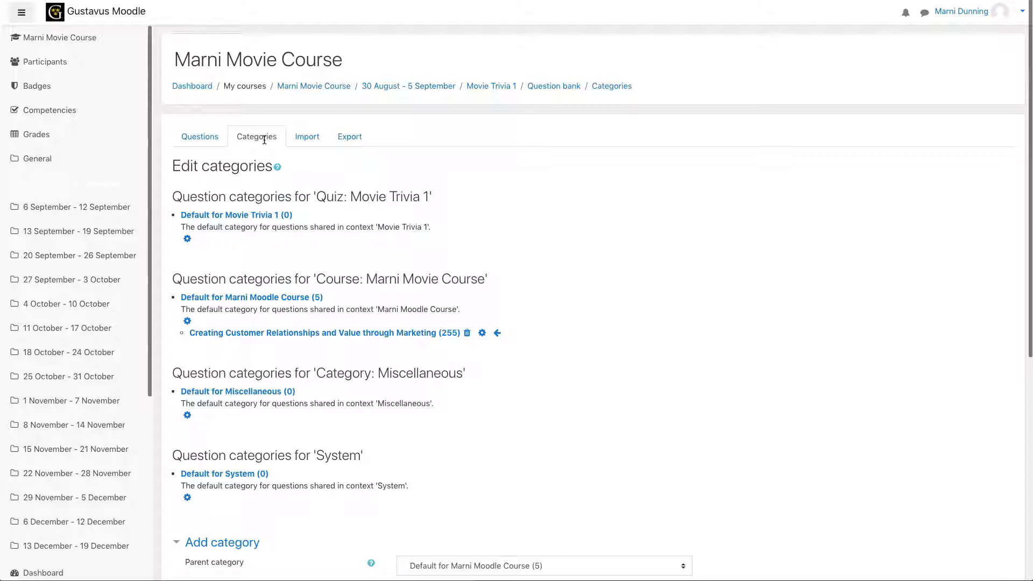
Add a question category named Movie Trivia under the course's default category.
scroll(350, 342, "down", 5)
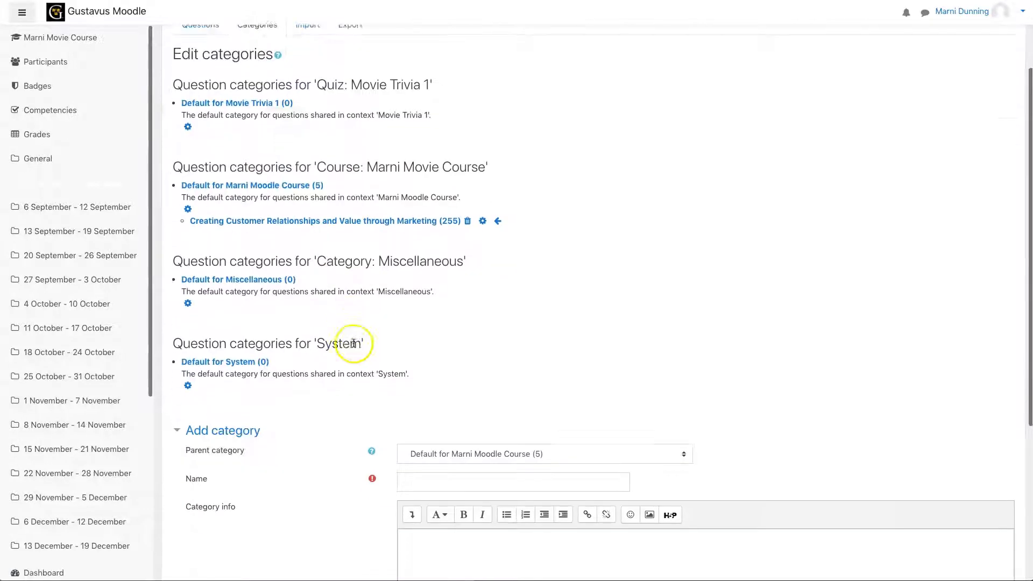
scroll(349, 343, "down", 2)
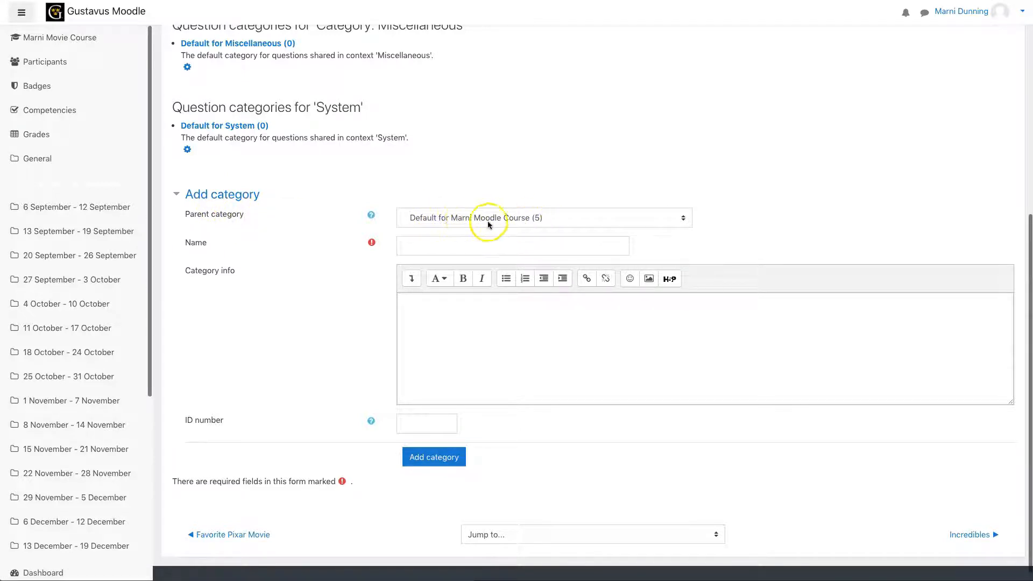
left_click(452, 242)
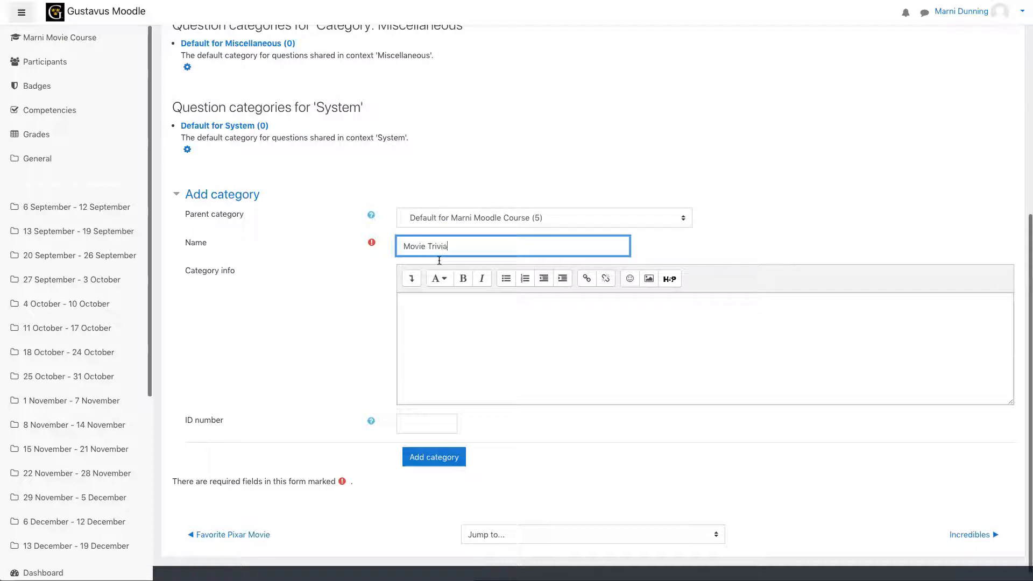
type("Movie Trivia")
left_click(447, 460)
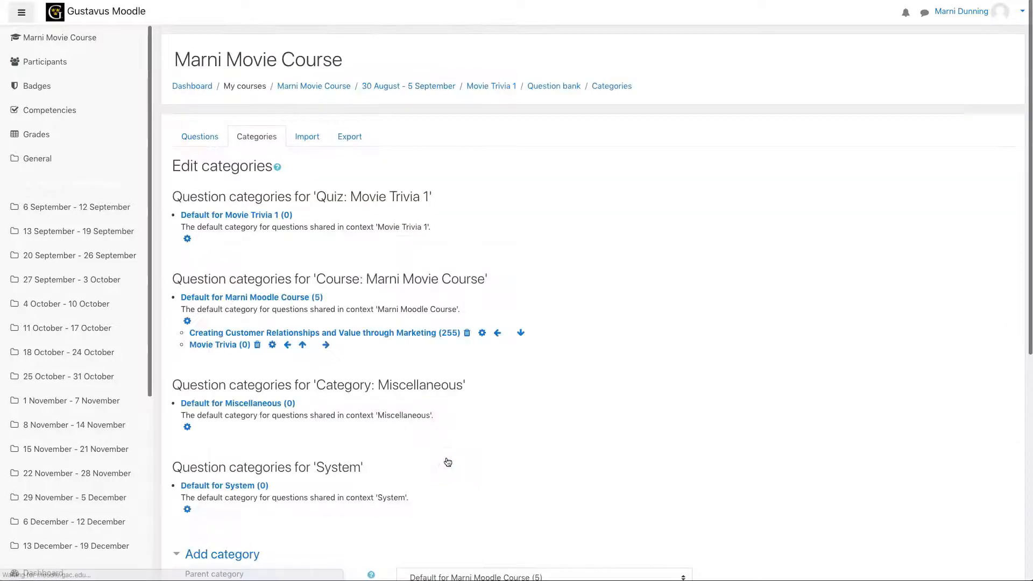
Open the Movie Trivia category and start a new multiple choice question in it.
left_click(212, 347)
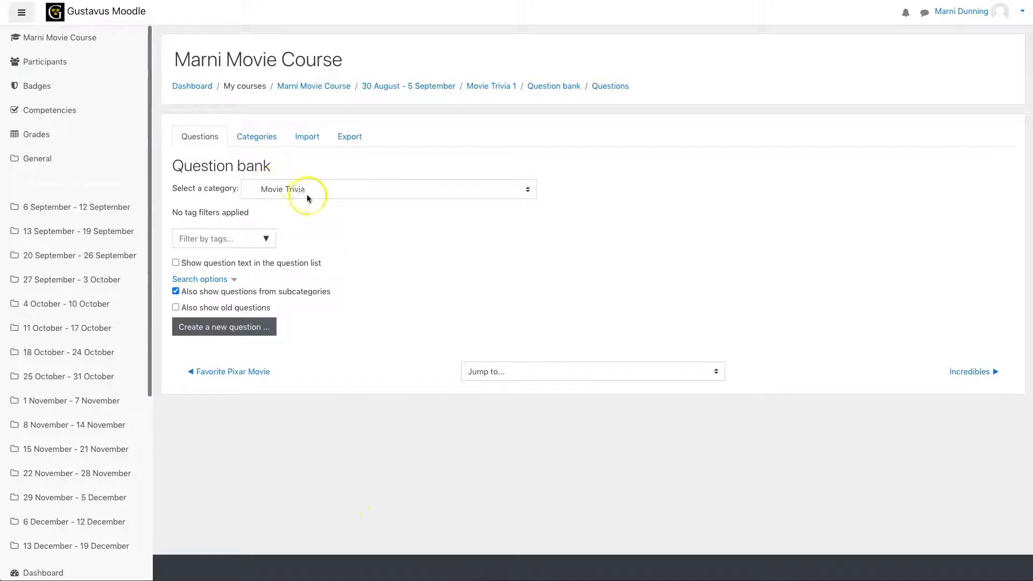
left_click(228, 332)
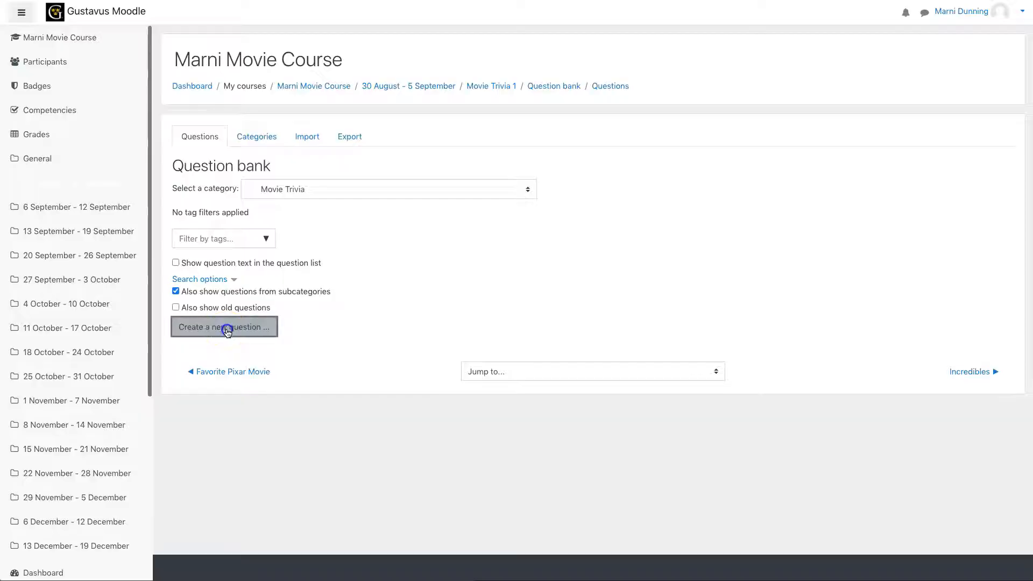
left_click(388, 195)
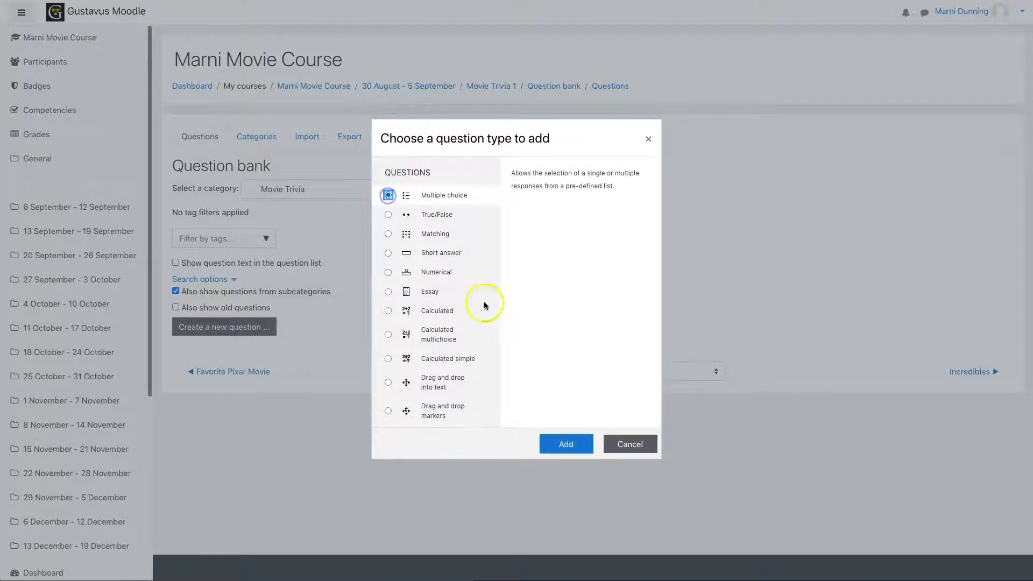
left_click(569, 445)
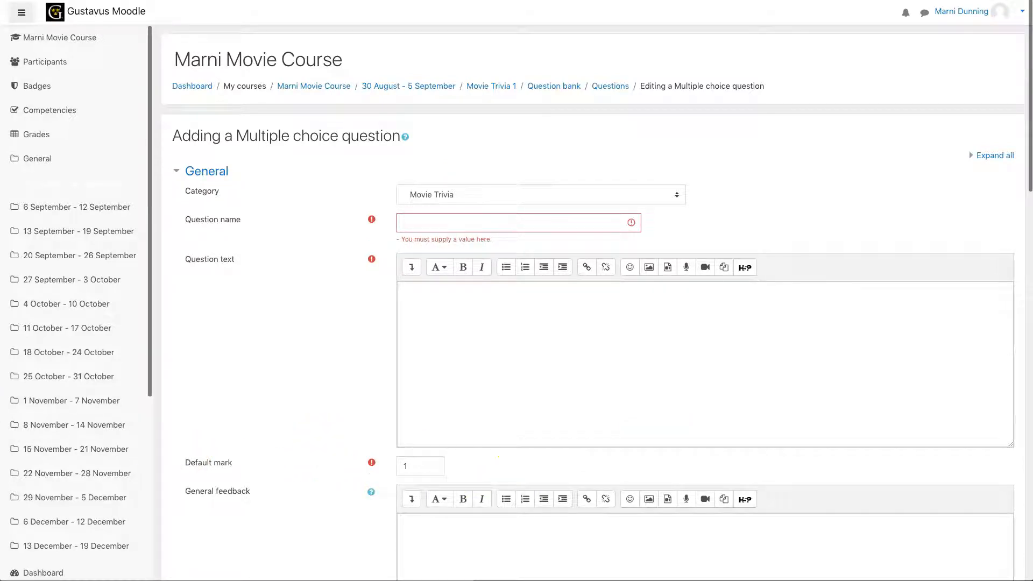
Name the question "Which of Nemo's fin is the lucky one?" and enter the lucky-fin question as its question text.
left_click(449, 222)
type("Which of Nemo's fins is the lucky one?")
left_click(450, 309)
type("Which of Nemo's fins is the lucky one?")
Enter Right as the 100% answer and Left as the ungraded second choice, and save the question.
scroll(442, 337, "down", 8)
left_click(419, 381)
type("Right")
left_click(431, 404)
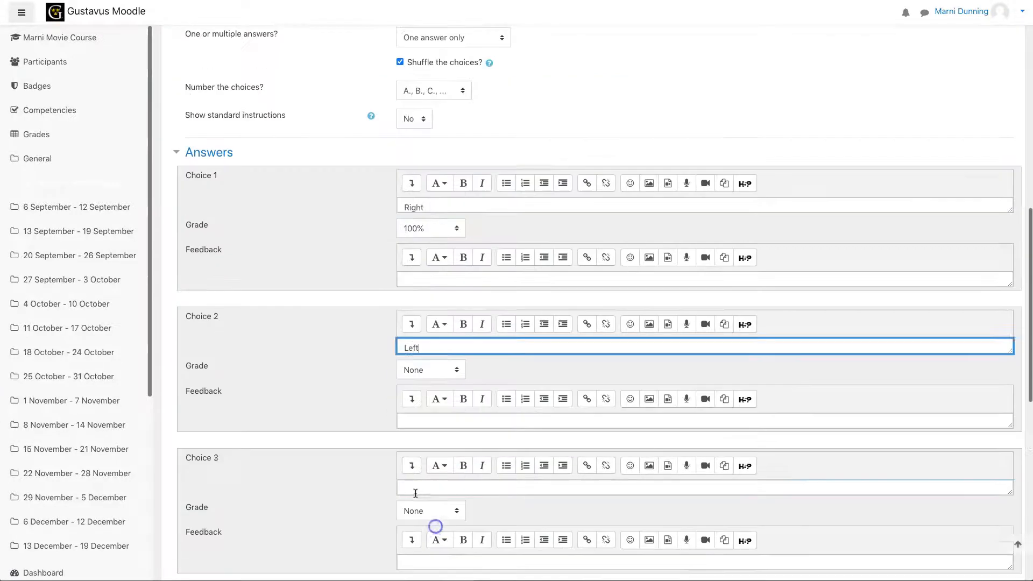
left_click(420, 475)
scroll(457, 516, "down", 7)
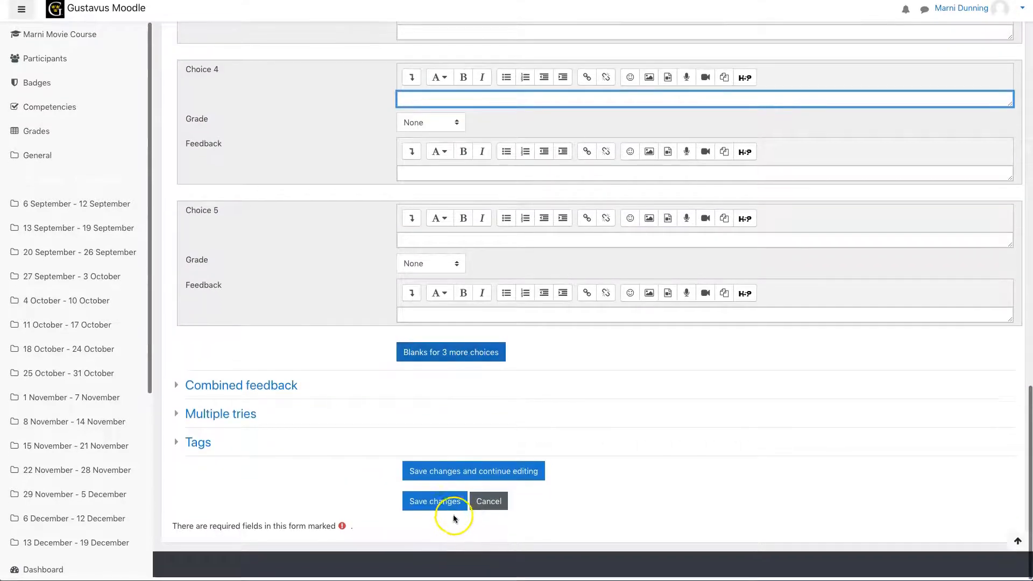
left_click(434, 506)
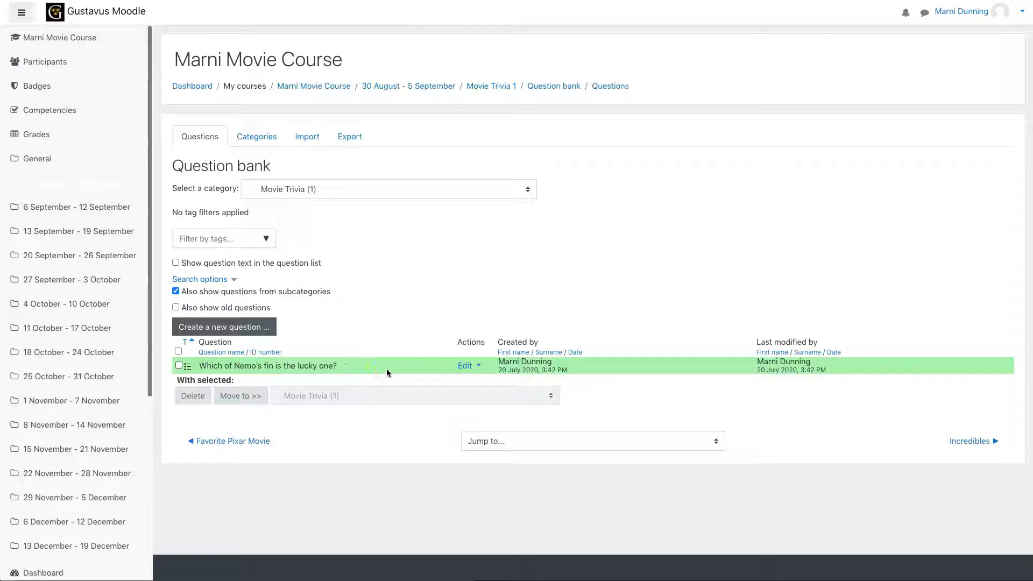
Create a second multiple choice question about Marlin and Dory's restriction, with "Swim through it, not over it" as choice 1.
left_click(223, 327)
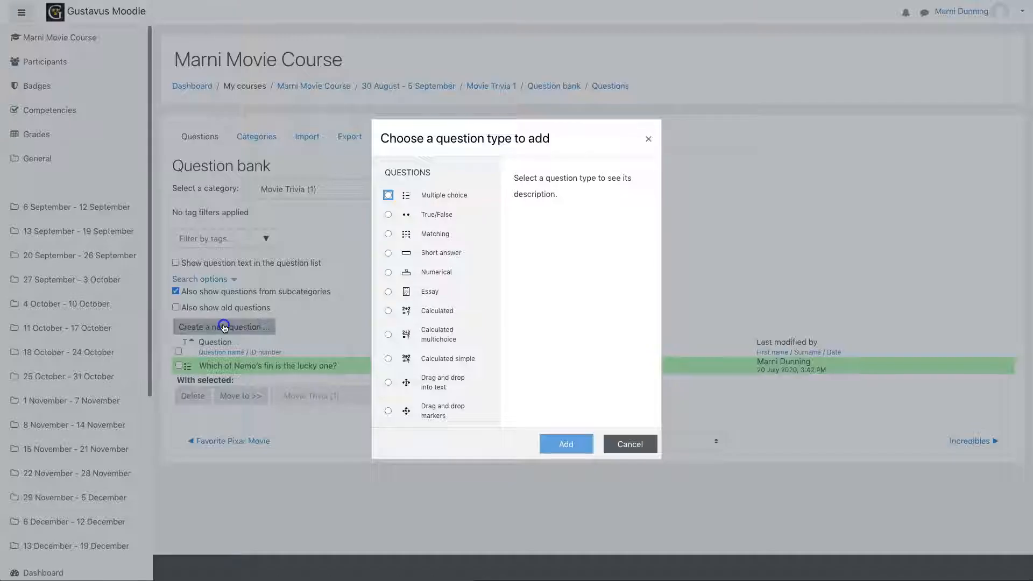
left_click(388, 195)
left_click(566, 445)
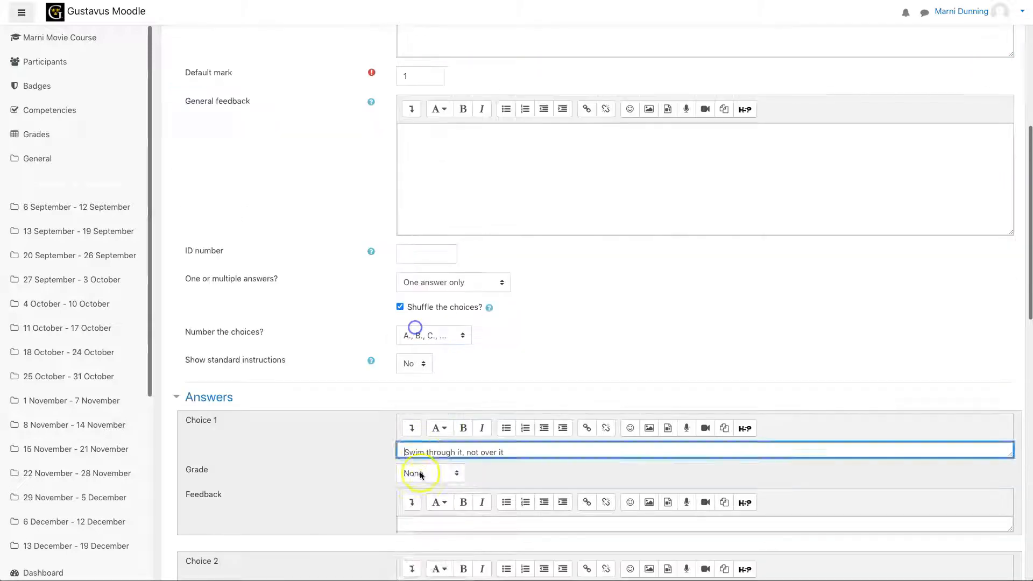
Grade choice 1 at 100%, add "Swim over it, not through it" and "Don't go near it at all" as ungraded choices, and save the question.
scroll(473, 430, "down", 5)
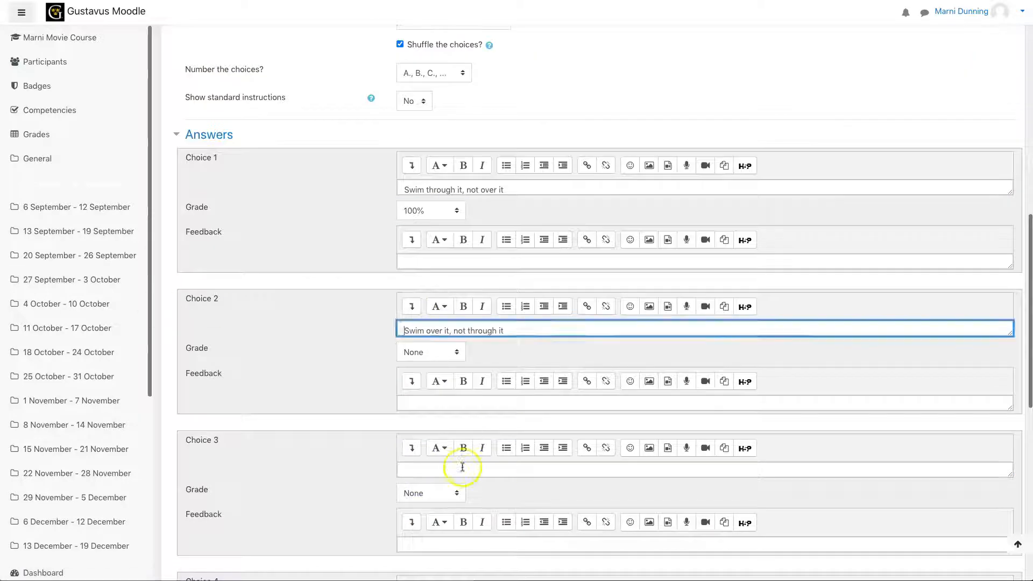
left_click(448, 470)
left_click(420, 351)
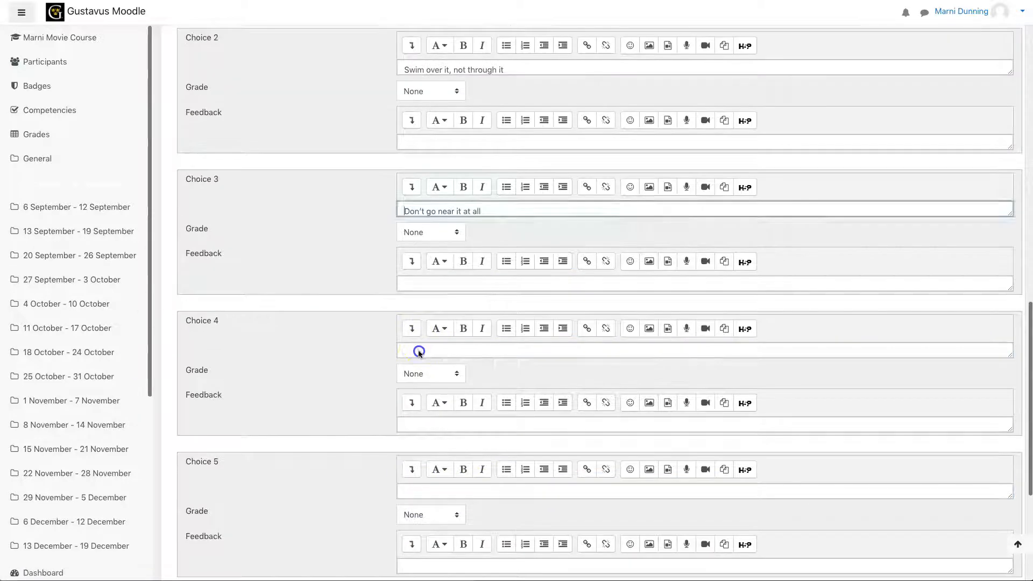
scroll(420, 355, "down", 5)
left_click(432, 511)
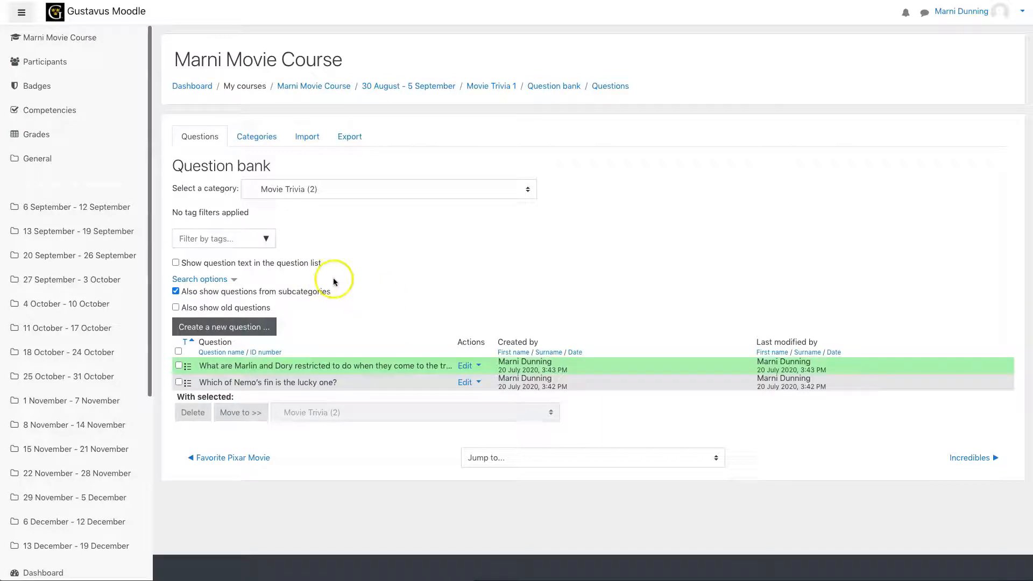
Switch the question bank to the course's default category and bring up its question list.
left_click(202, 137)
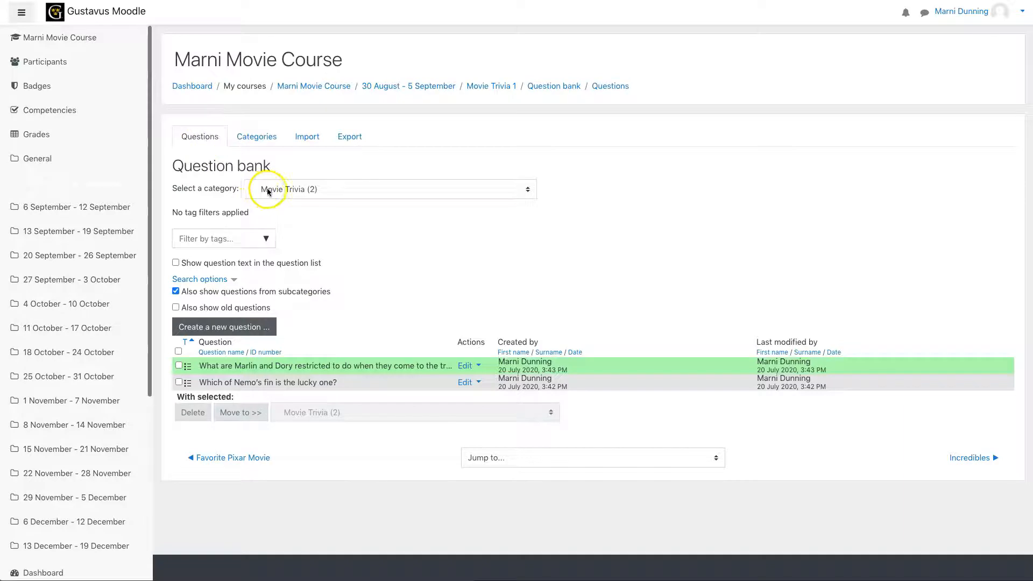
left_click(286, 192)
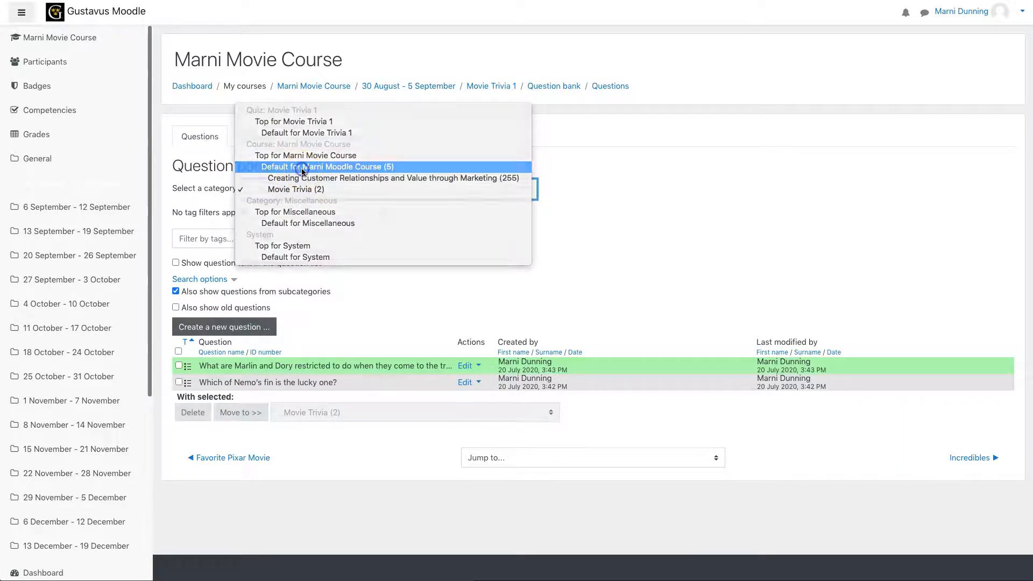
left_click(302, 171)
scroll(296, 344, "down", 4)
scroll(296, 349, "down", 2)
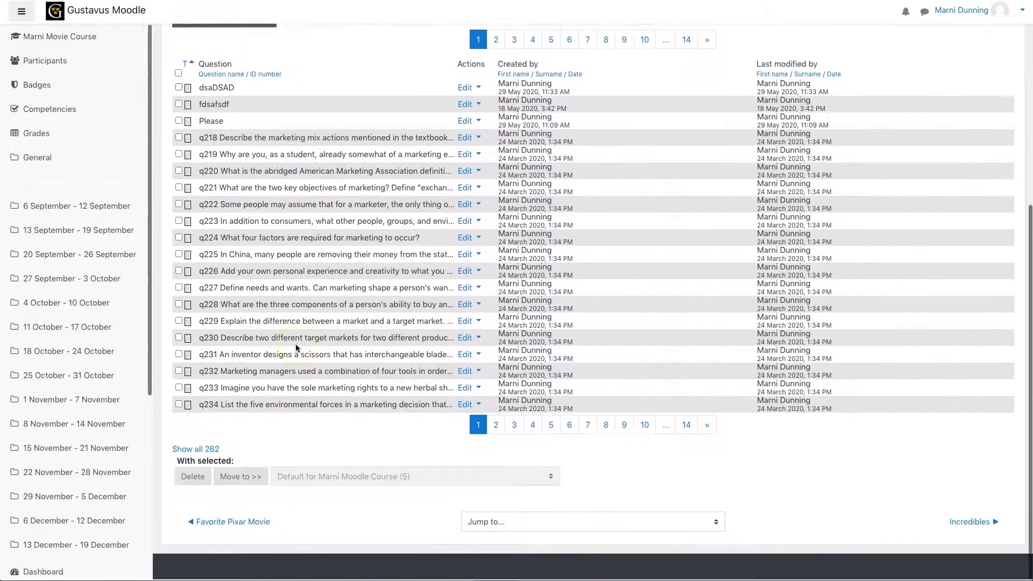
Move questions q220 through q224 from the course's default category to the Movie Trivia category.
left_click(179, 238)
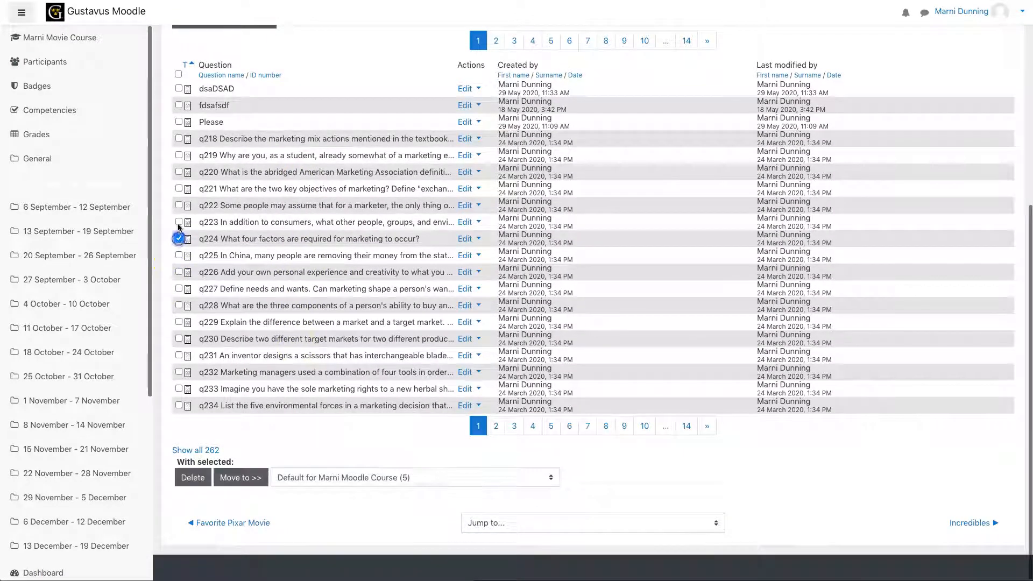
left_click(178, 222)
left_click(179, 205)
left_click(178, 189)
left_click(179, 171)
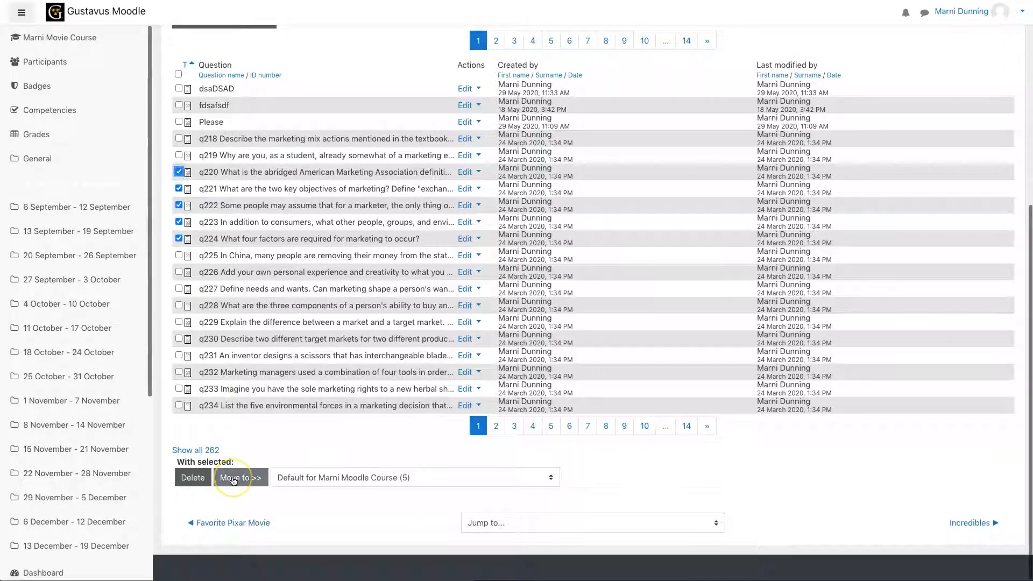
left_click(333, 478)
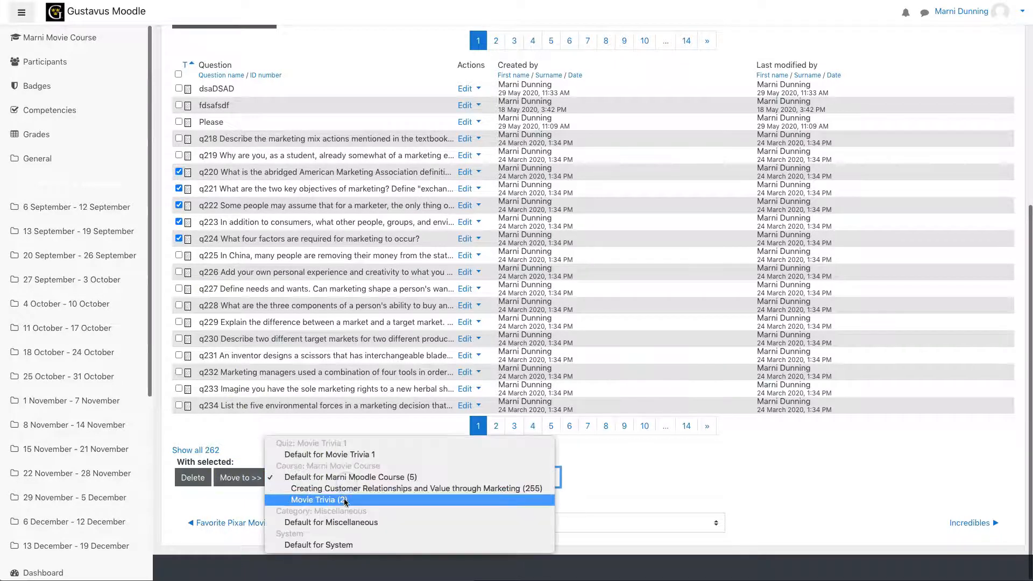
left_click(343, 501)
left_click(248, 478)
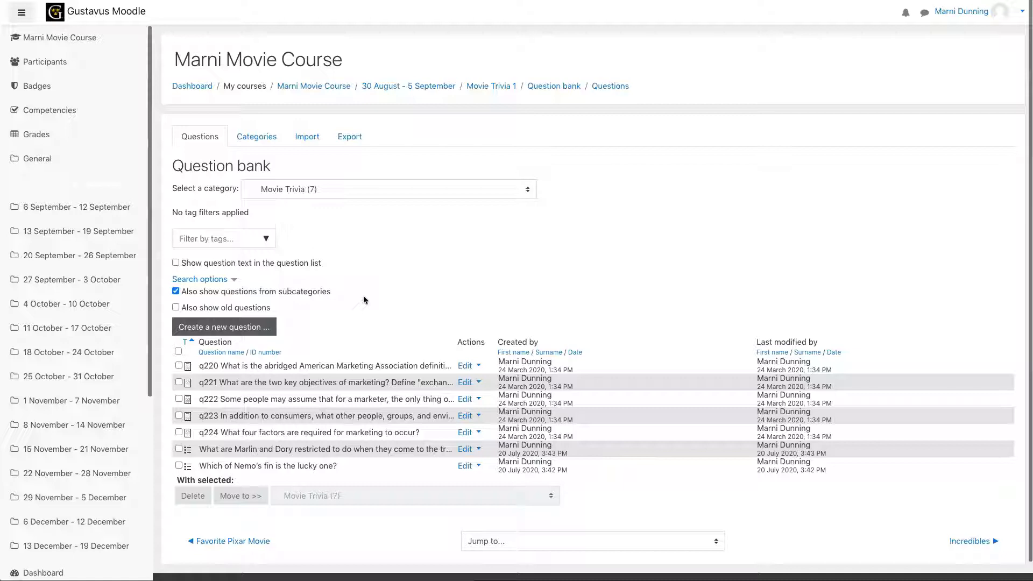
Return to the Movie Trivia 1 quiz and open its questions for editing.
left_click(264, 143)
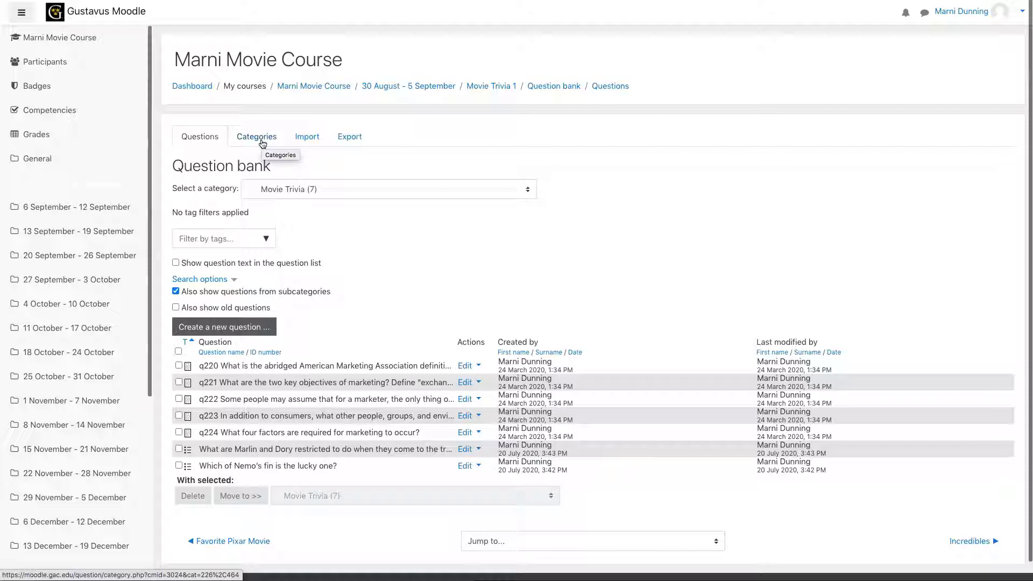
left_click(496, 88)
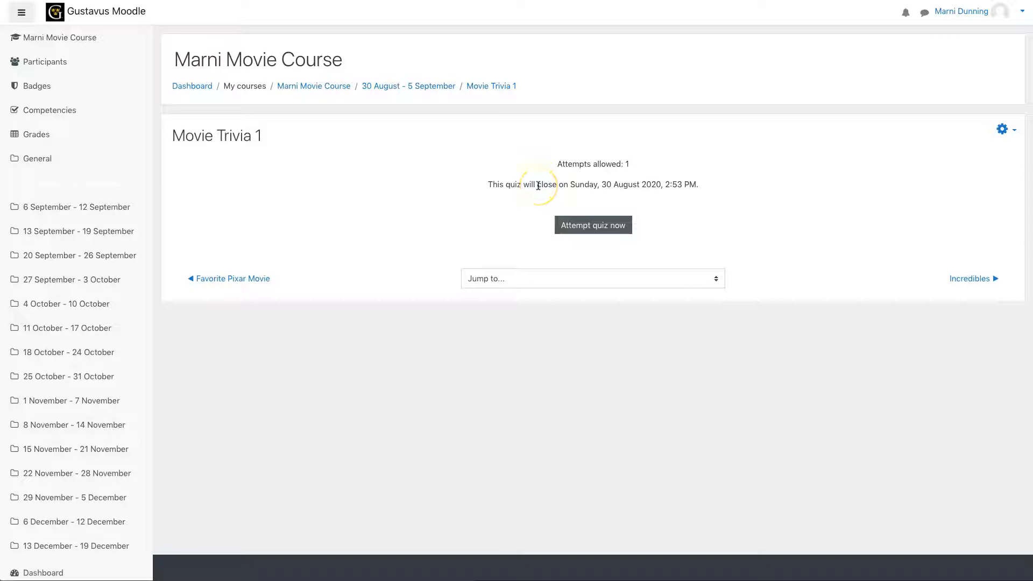
left_click(541, 186)
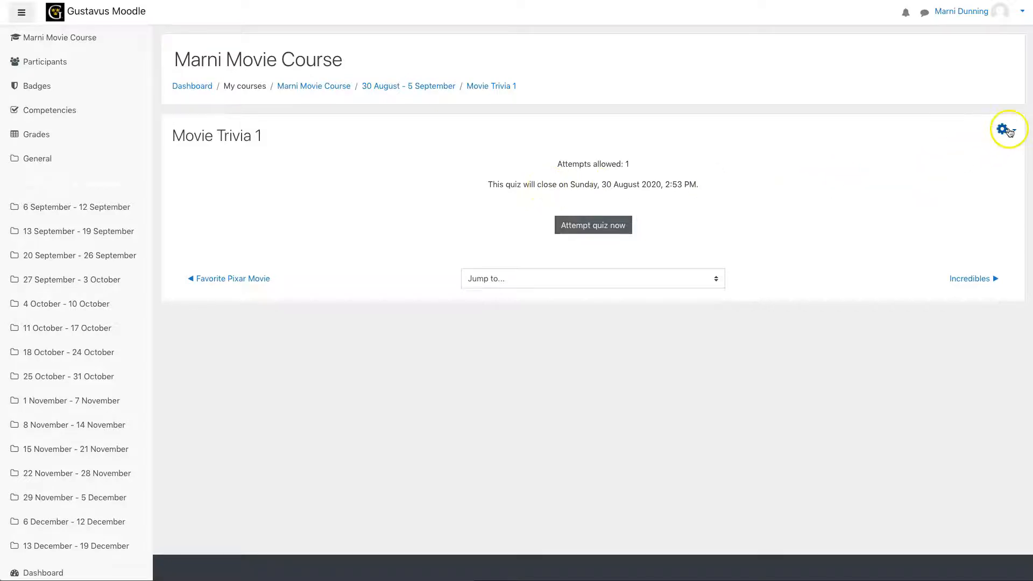
left_click(1004, 130)
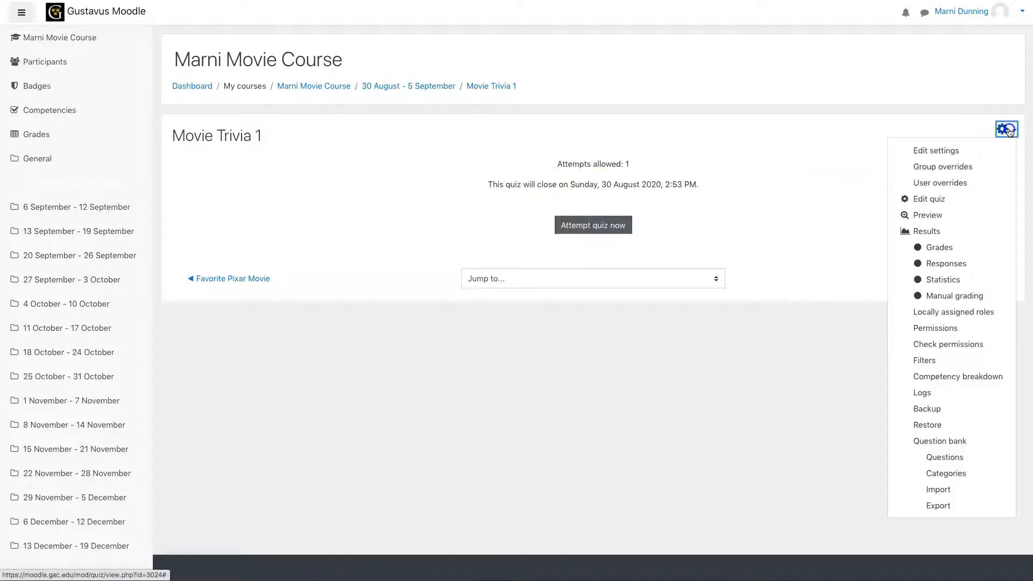
left_click(936, 199)
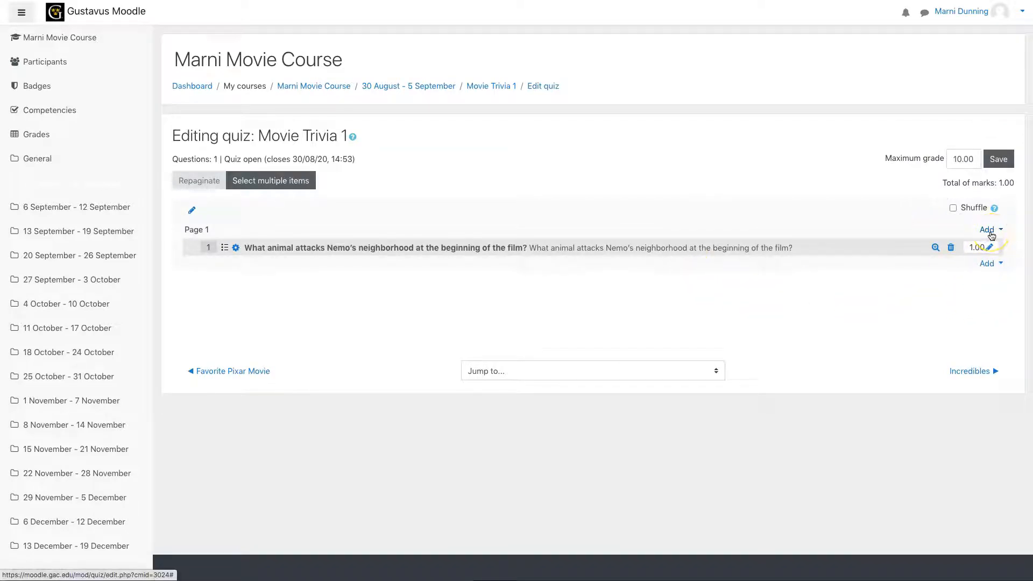
Start adding questions from the question bank to page 1 of the quiz, choosing the Movie Trivia category.
left_click(991, 236)
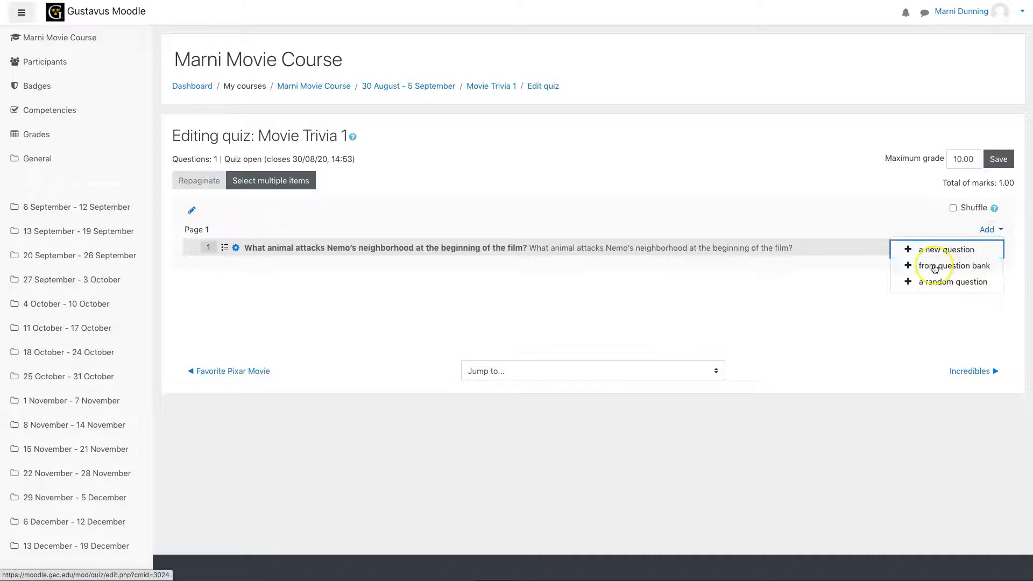
left_click(935, 267)
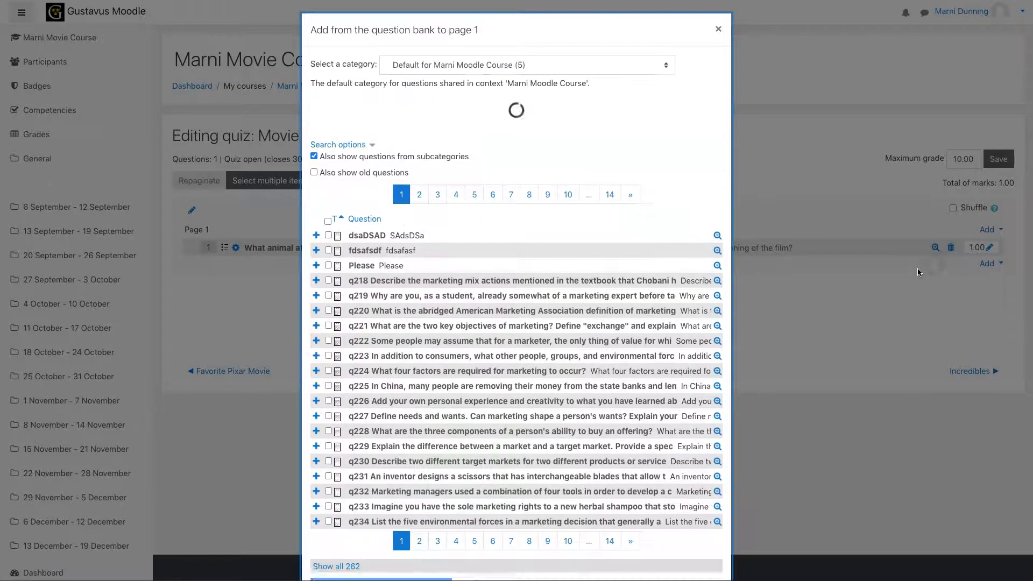
left_click(450, 64)
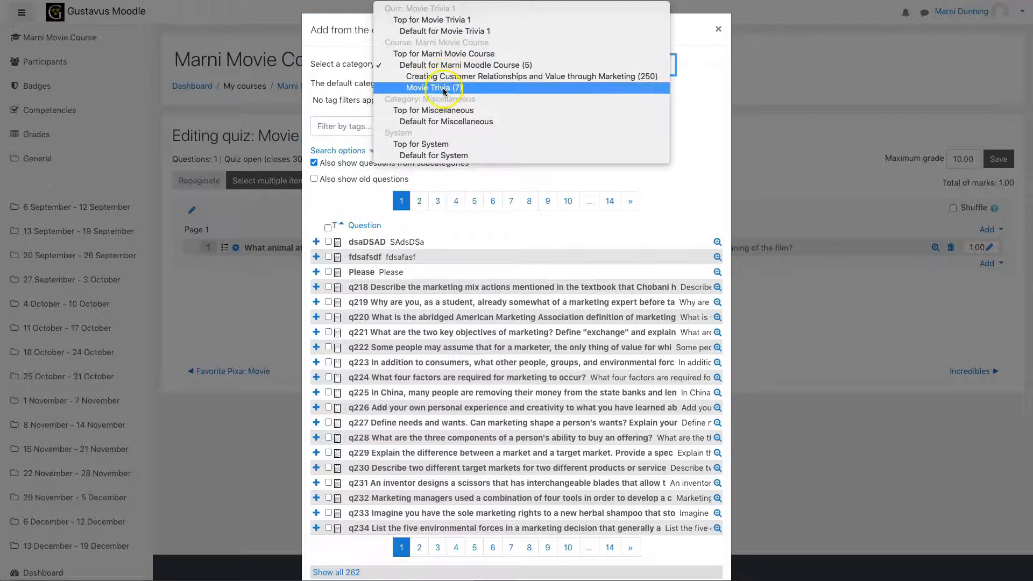
left_click(444, 88)
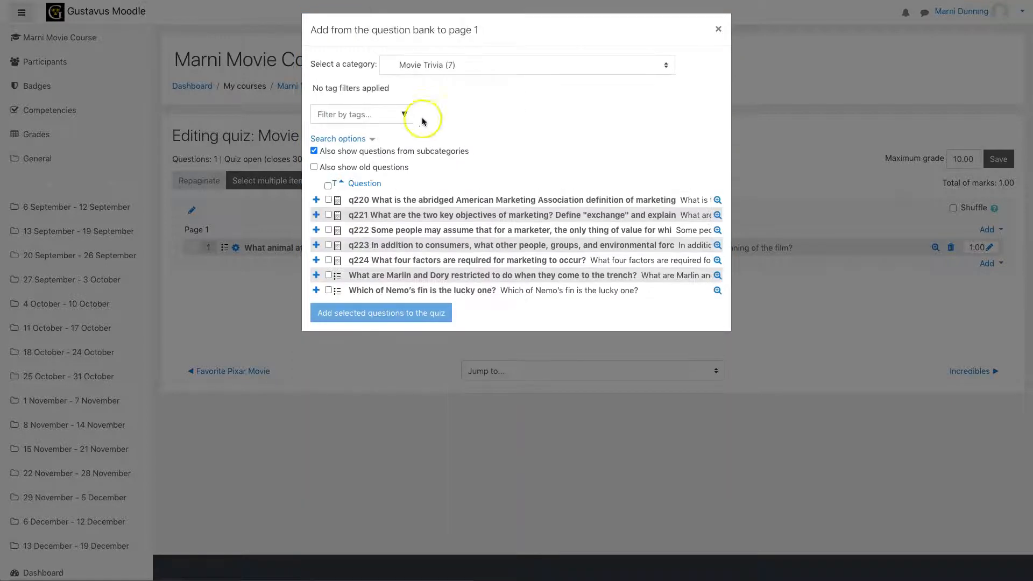
Select all questions in the Movie Trivia category and add them to the quiz.
left_click(328, 200)
left_click(328, 229)
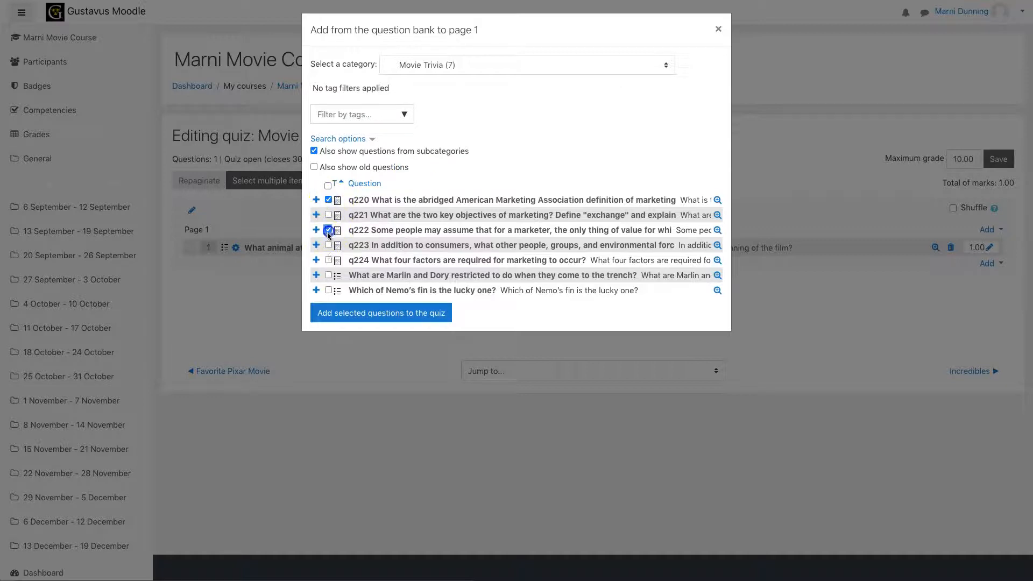
left_click(328, 186)
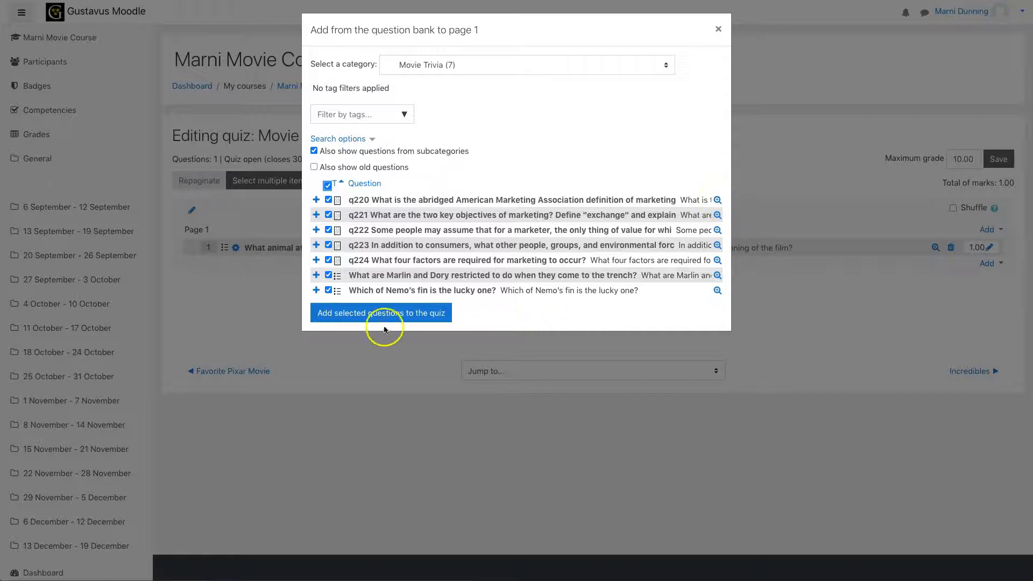
left_click(354, 314)
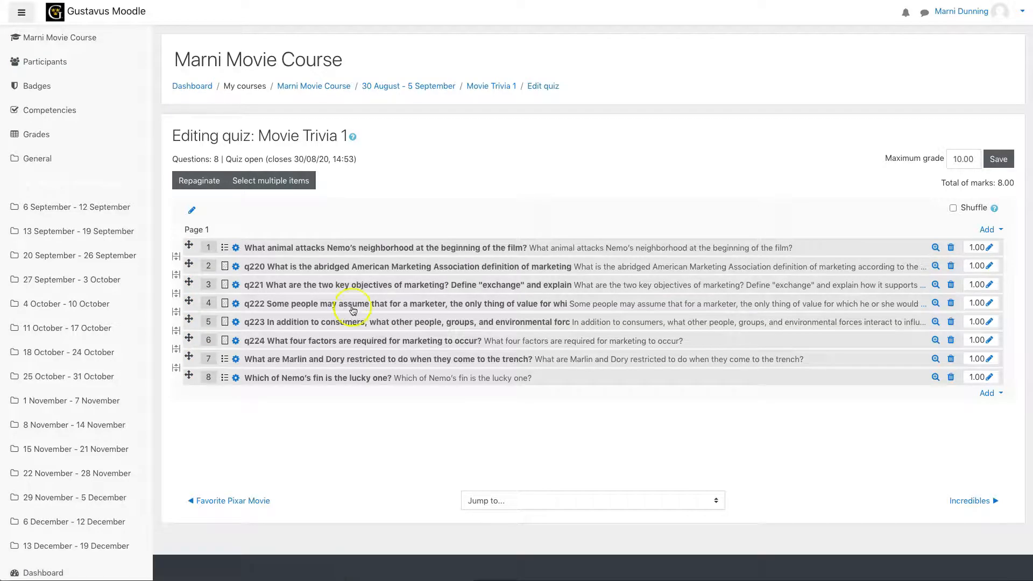
left_click(344, 404)
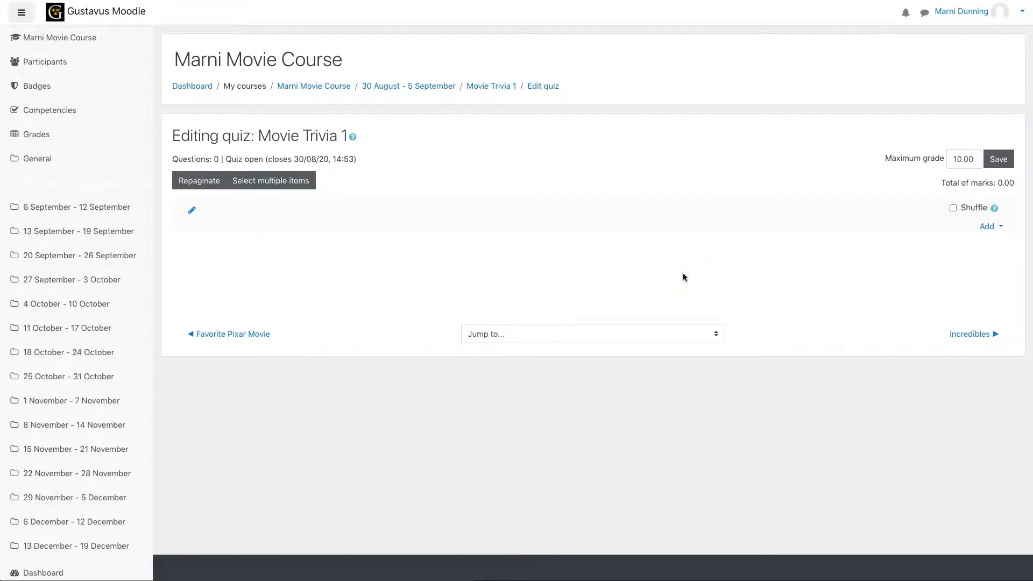
Start adding random questions to the quiz, drawn from the category Creating Customer Relationships and Value through Marketing.
left_click(987, 227)
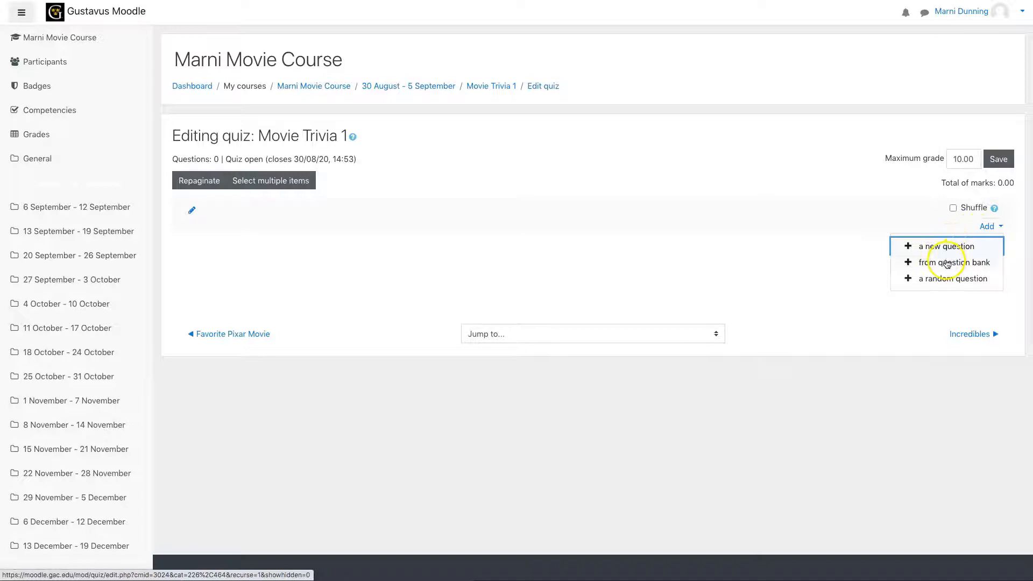
left_click(942, 279)
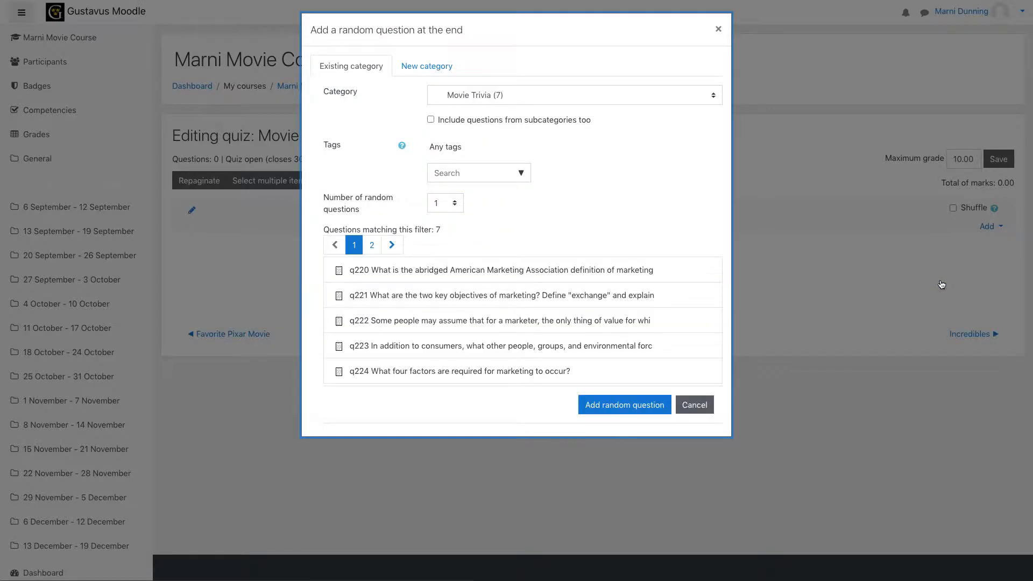
left_click(494, 96)
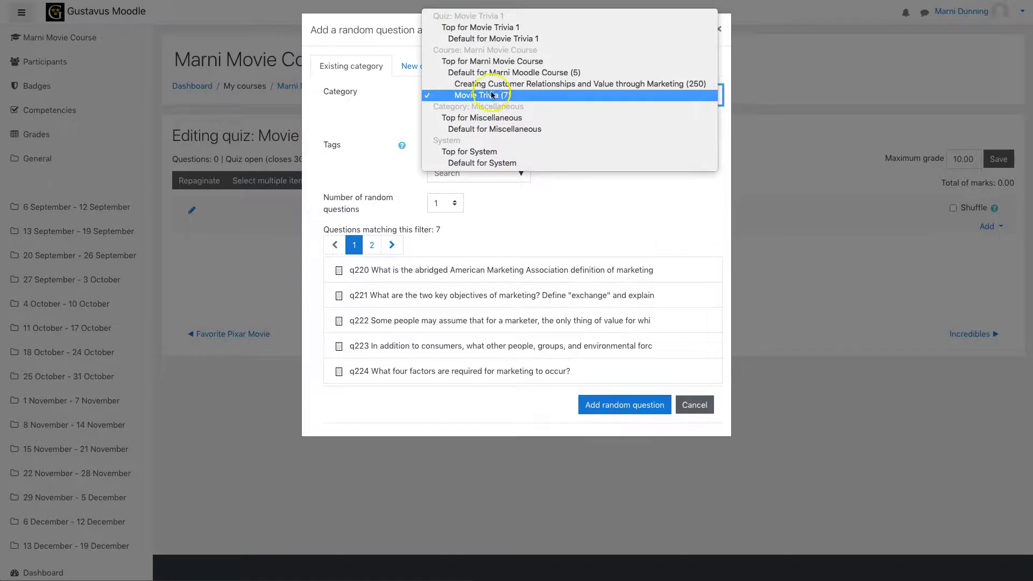
left_click(700, 83)
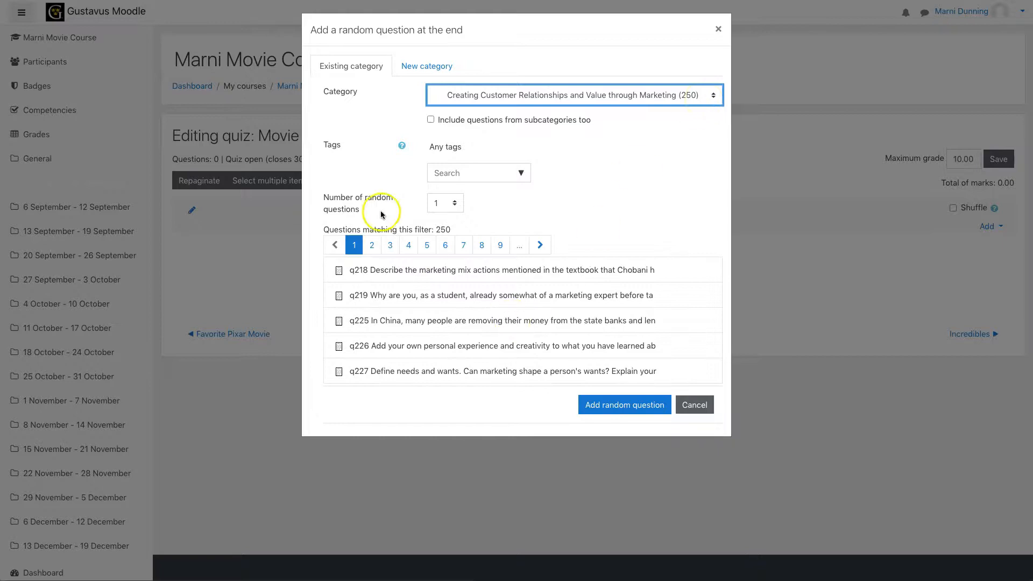
Set the number of random questions to 25, add them to the quiz and look through the resulting question list.
left_click(440, 202)
left_click(440, 201)
left_click(441, 202)
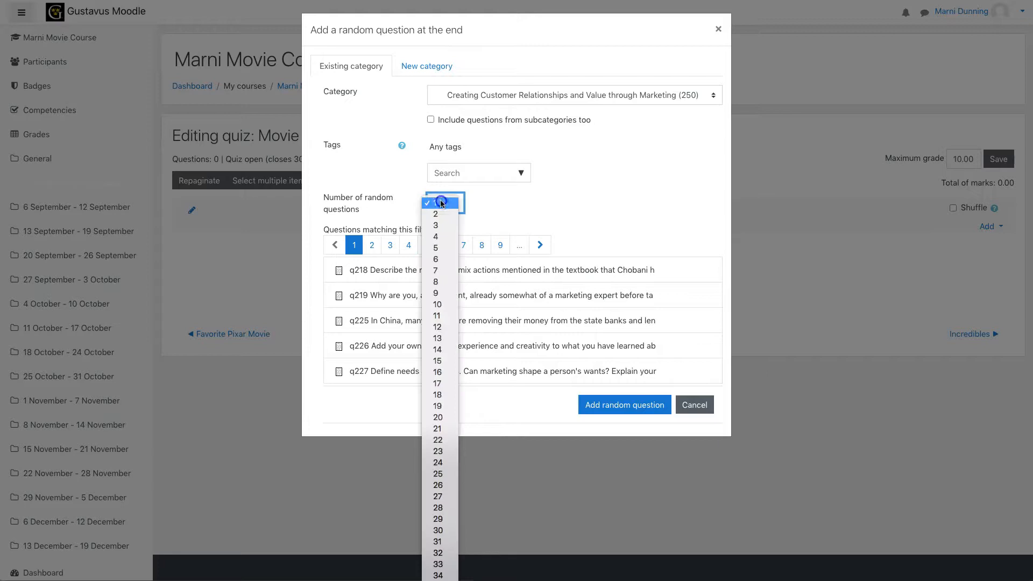
scroll(441, 482, "down", 3)
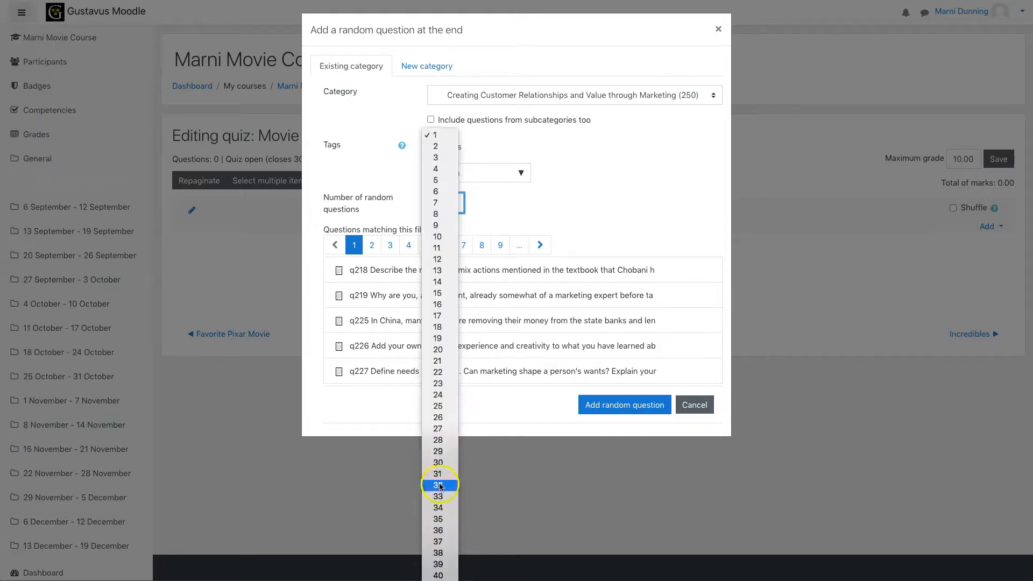
left_click(440, 407)
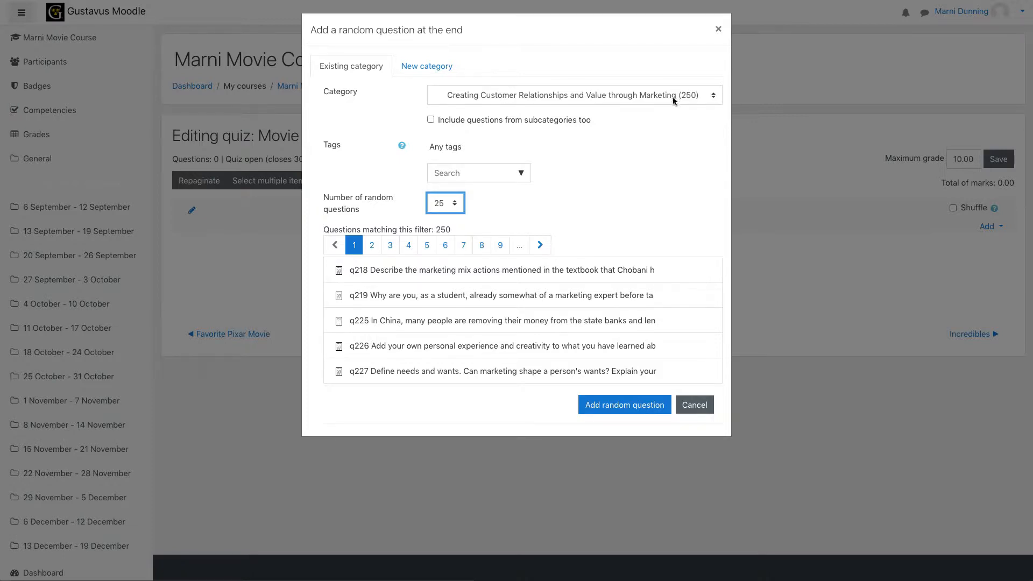
left_click(626, 406)
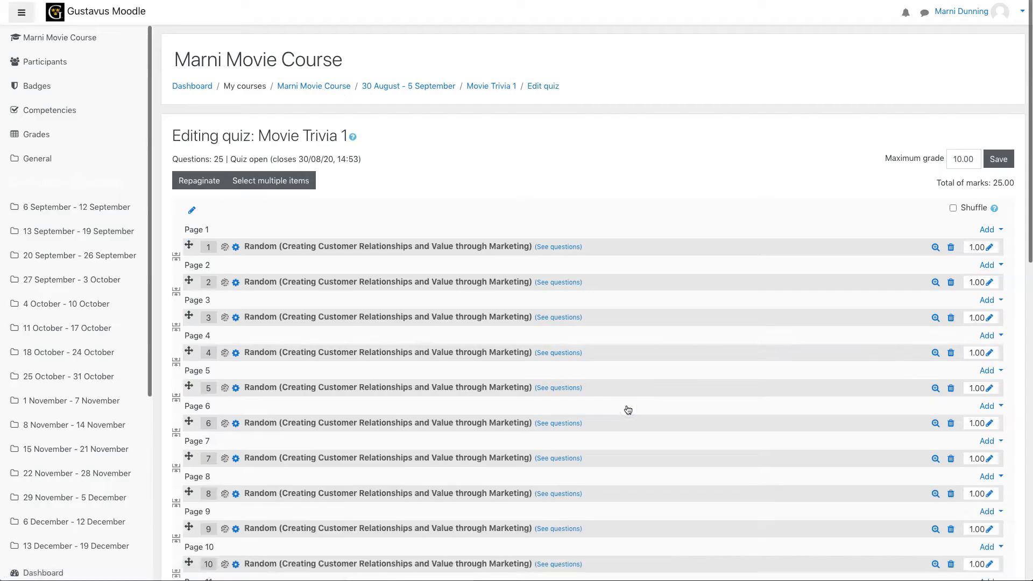
scroll(227, 271, "down", 12)
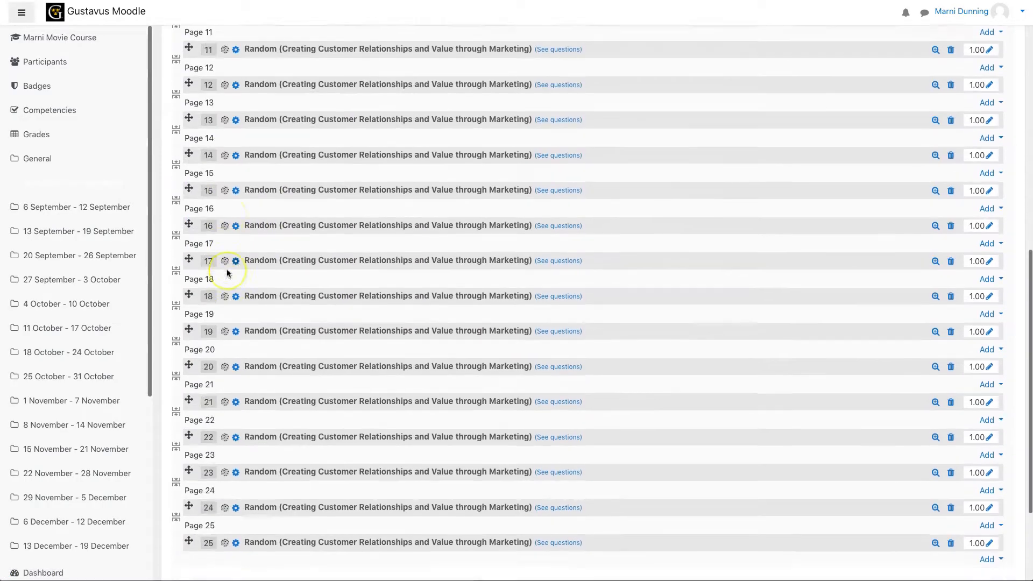
scroll(227, 273, "up", 12)
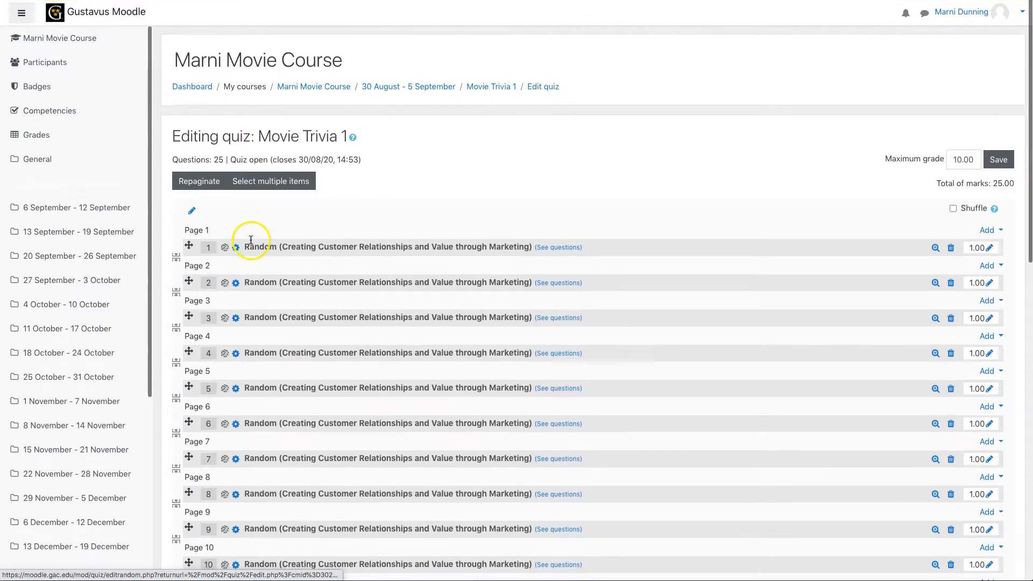